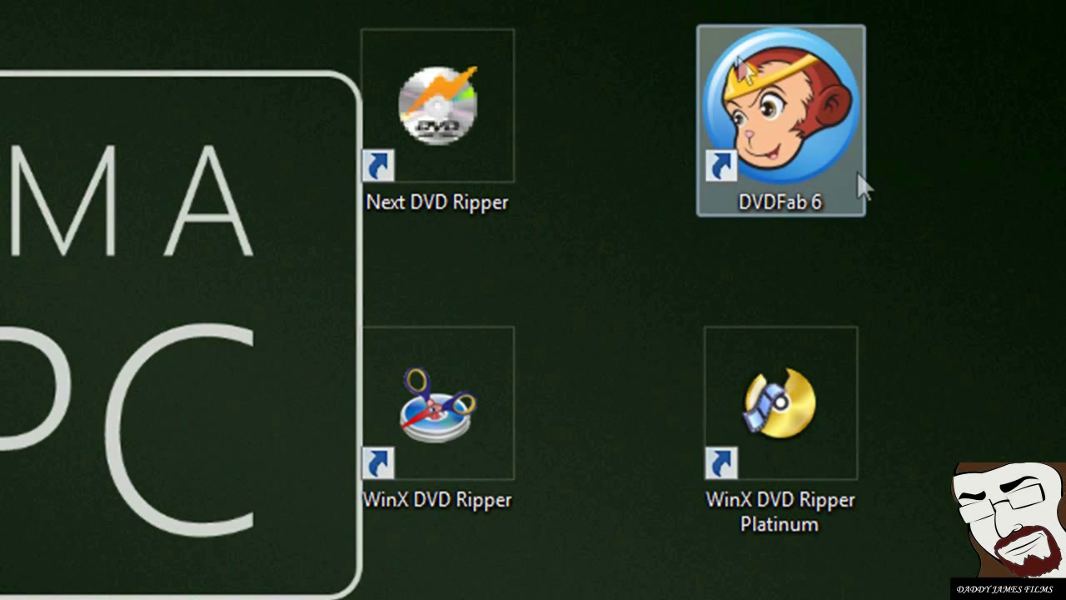
- Select the DVDFab 6 desktop shortcut, then deselect it
left_click(783, 200)
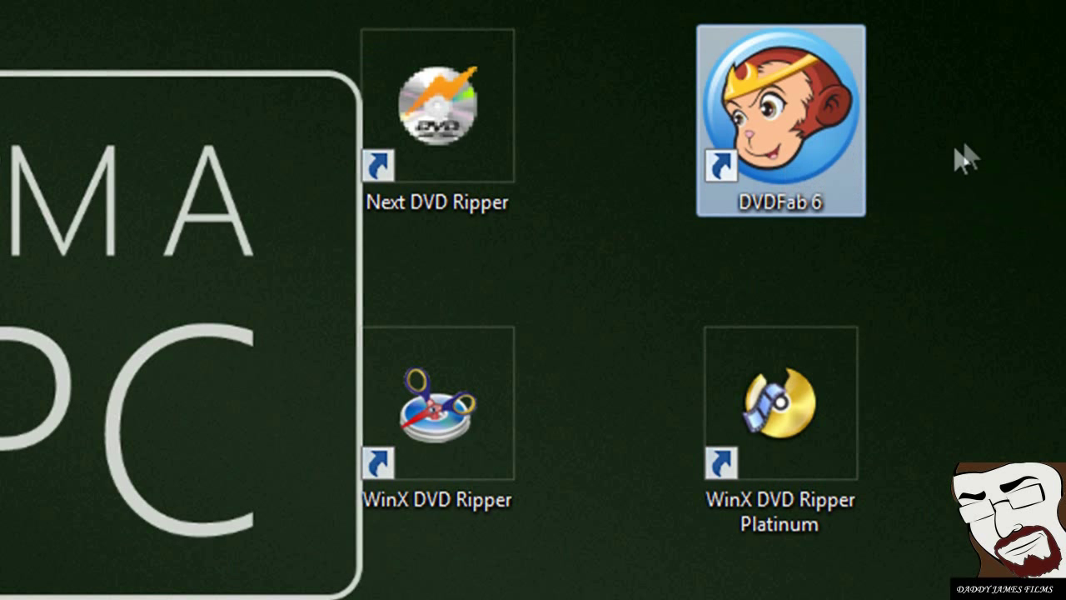
left_click(879, 92)
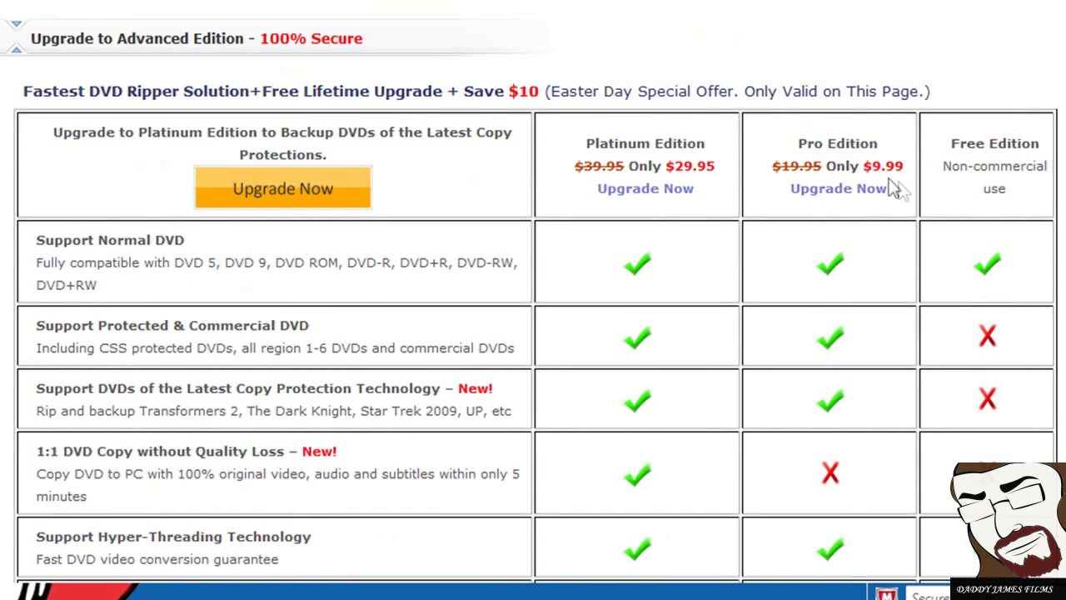
- Scroll through the Platinum, Pro and Free edition feature and price comparison table
scroll(785, 95, "down", 3)
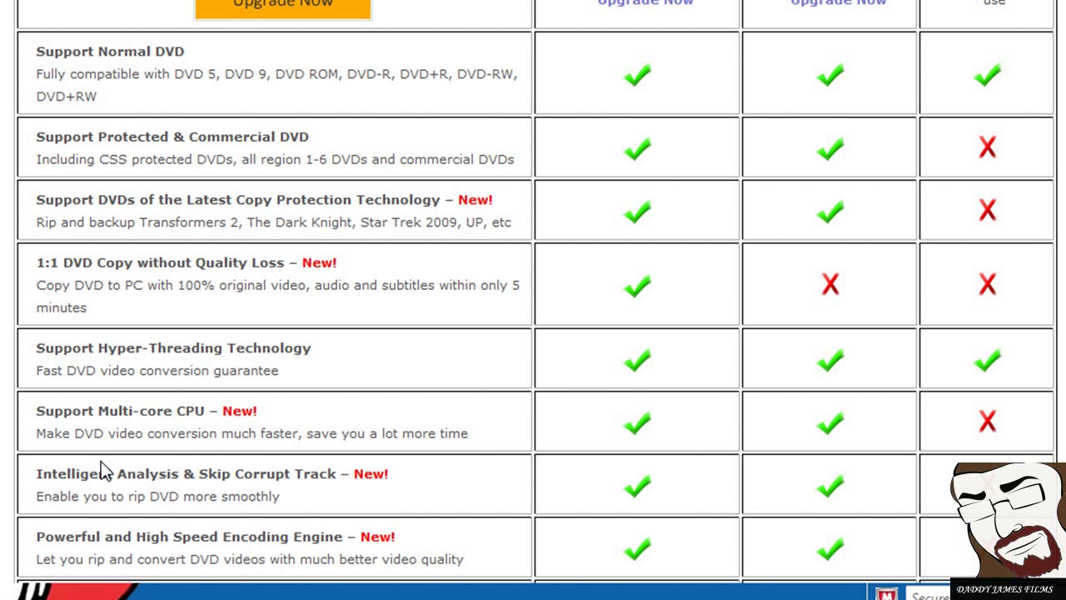
scroll(100, 471, "down", 7)
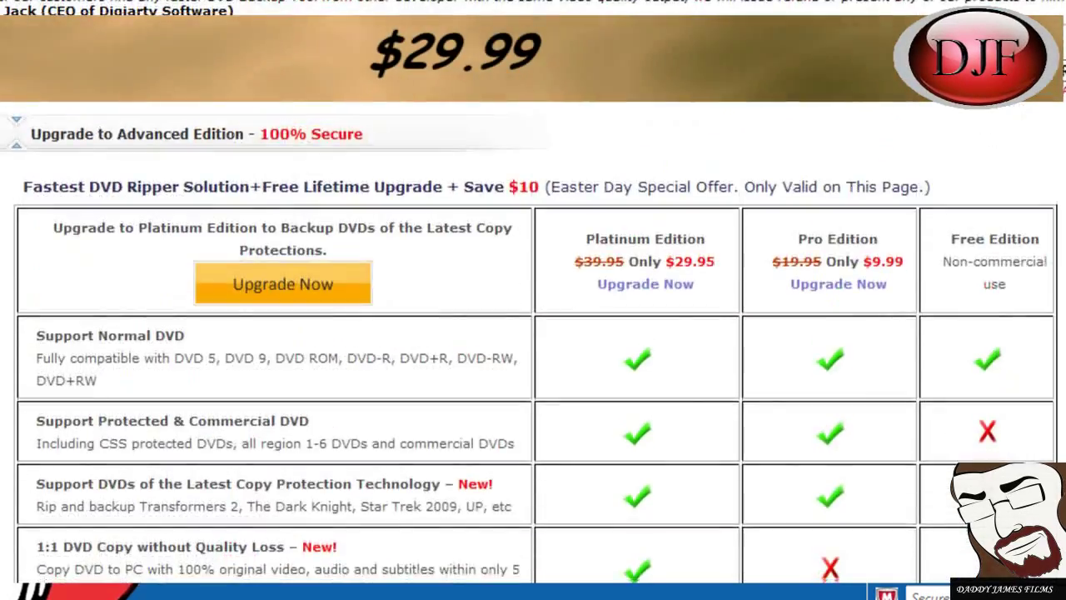
scroll(533, 333, "down", 3)
scroll(533, 333, "down", 6)
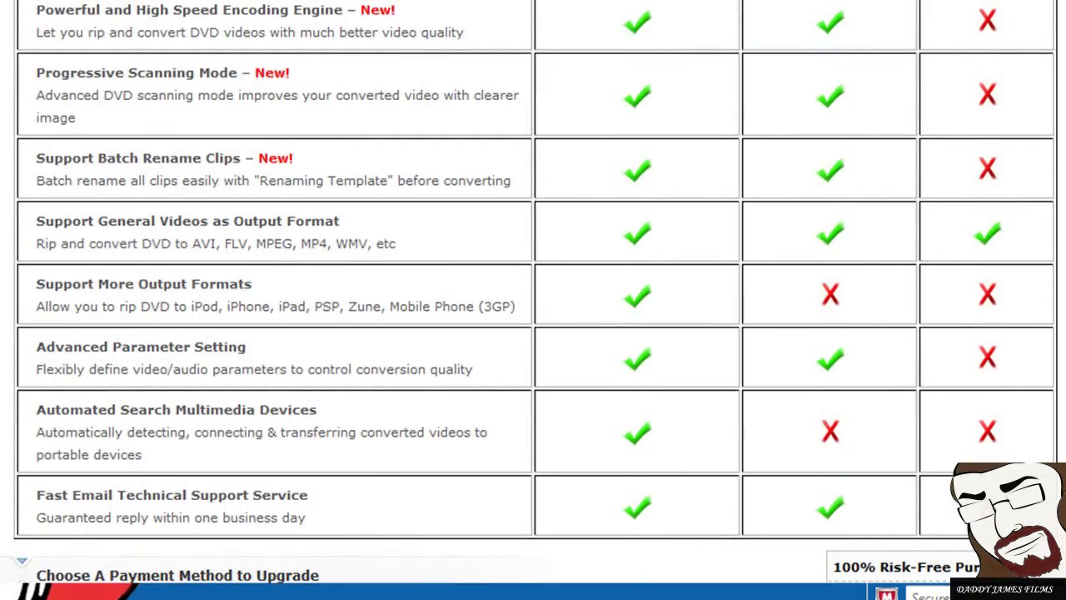
scroll(533, 334, "up", 7)
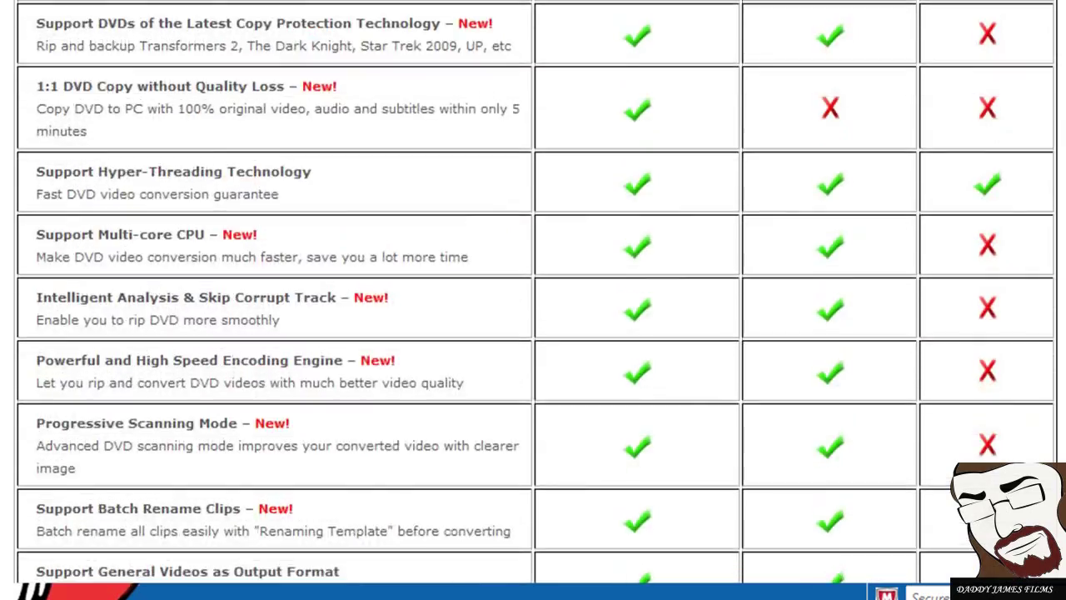
scroll(533, 333, "down", 1)
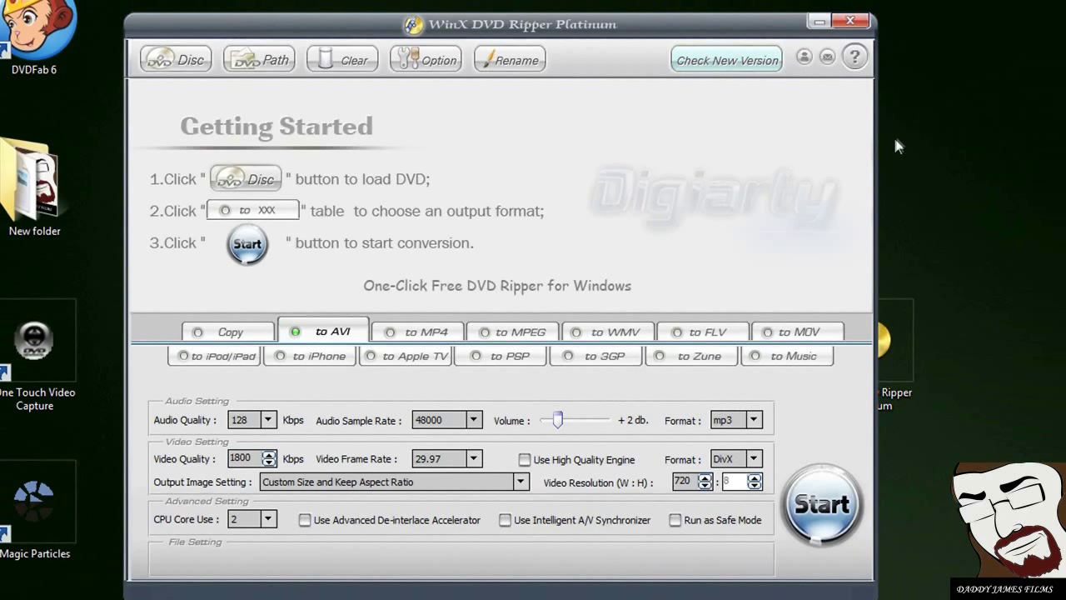
- Load the DVD from the disc drive so its titles list with 'to AVI' output
left_click(190, 60)
left_click(528, 353)
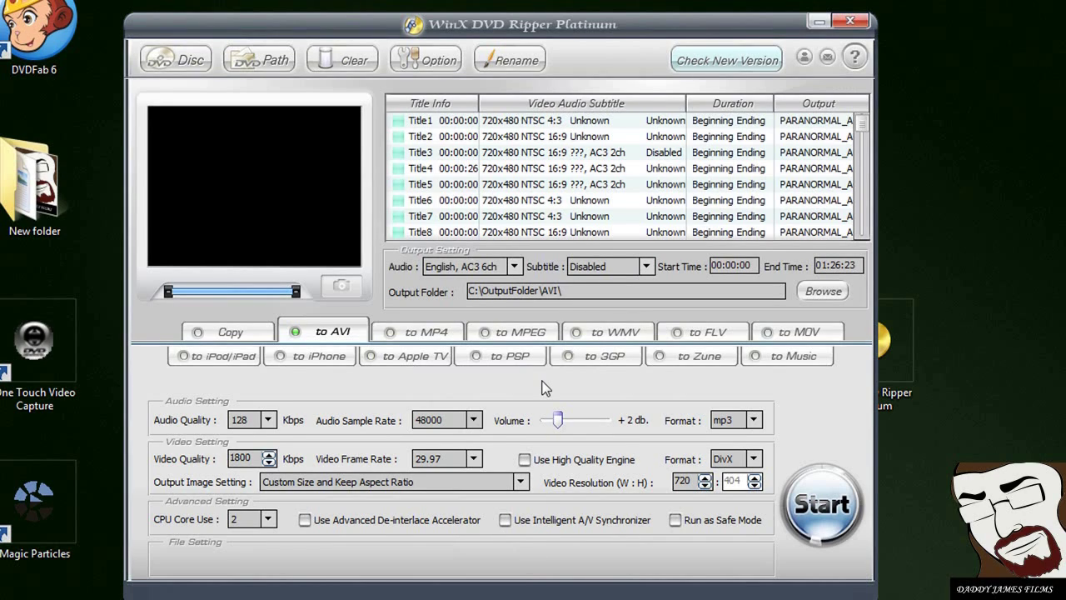
mouse_move(50, 598)
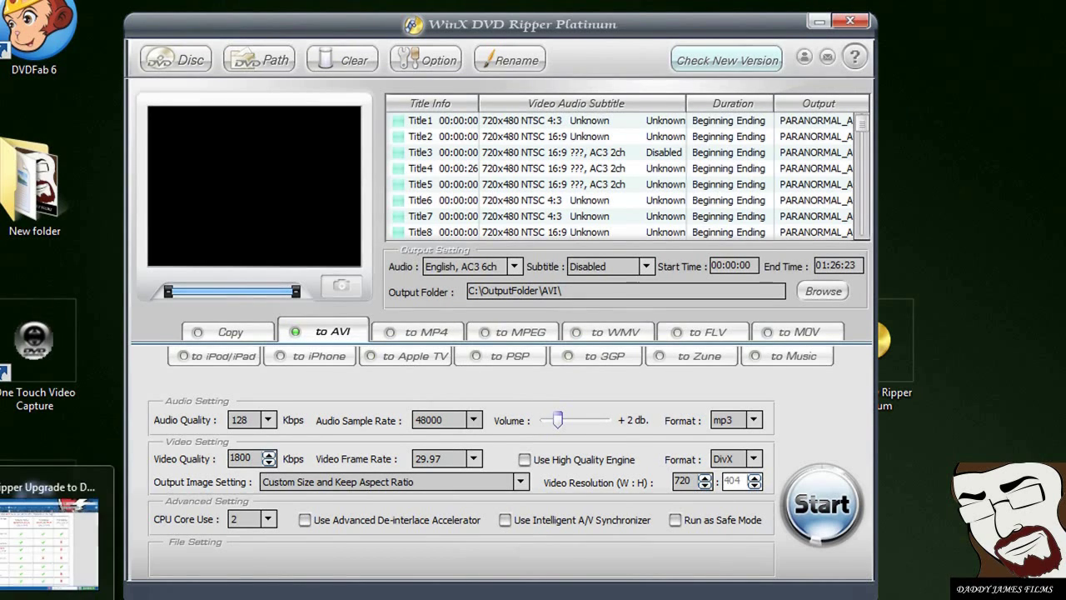
left_click(50, 533)
left_click(964, 73)
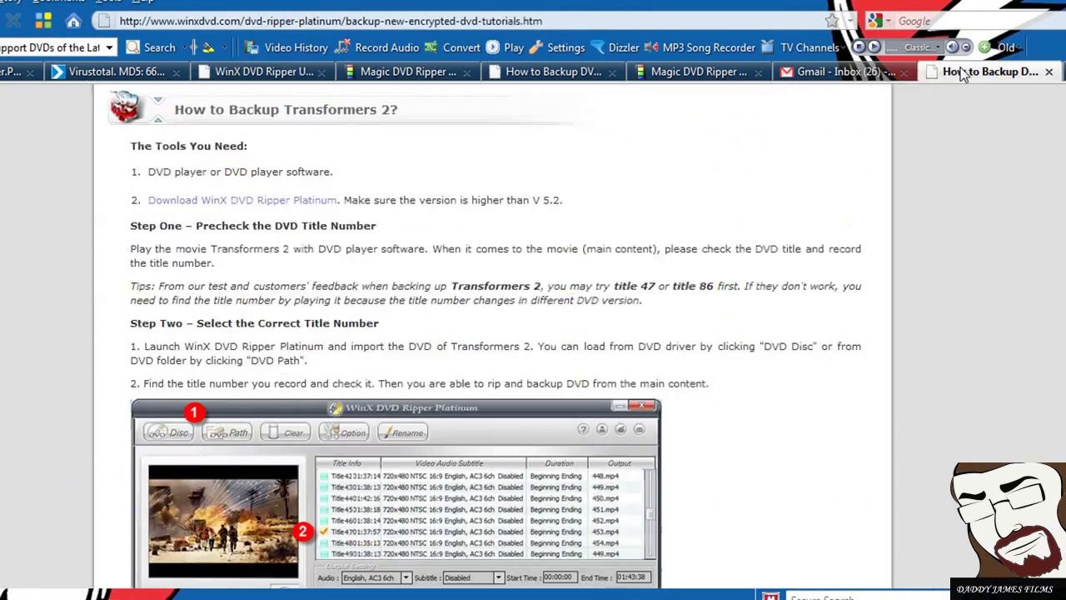
scroll(533, 333, "up", 4)
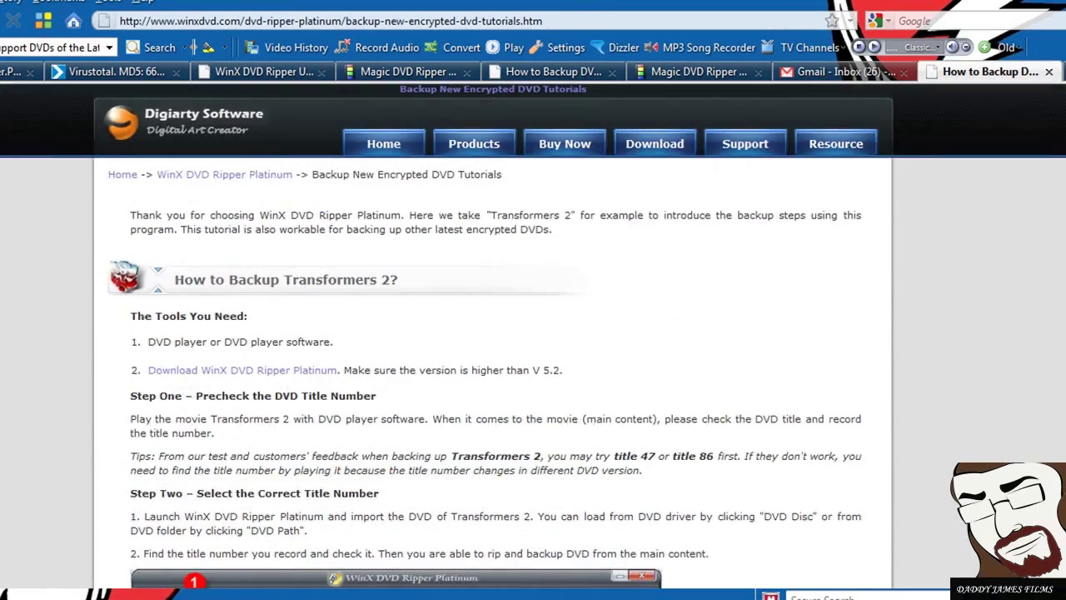
scroll(533, 333, "down", 4)
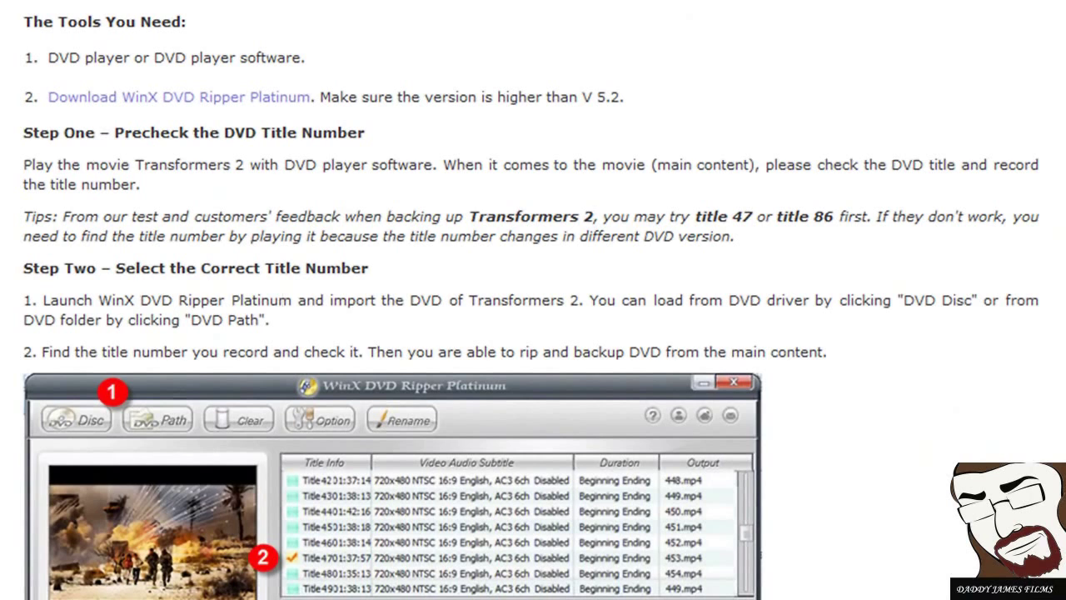
scroll(533, 333, "up", 5)
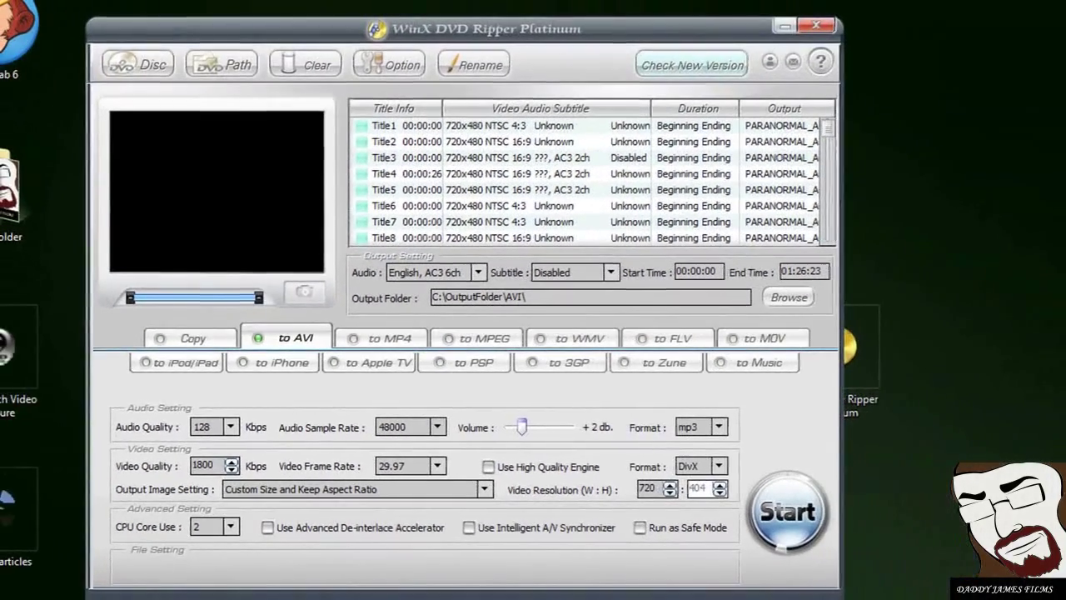
- Play the PARANORMAL_ACTIVITY disc in DVD RW Drive (D:) from Computer
key("super")
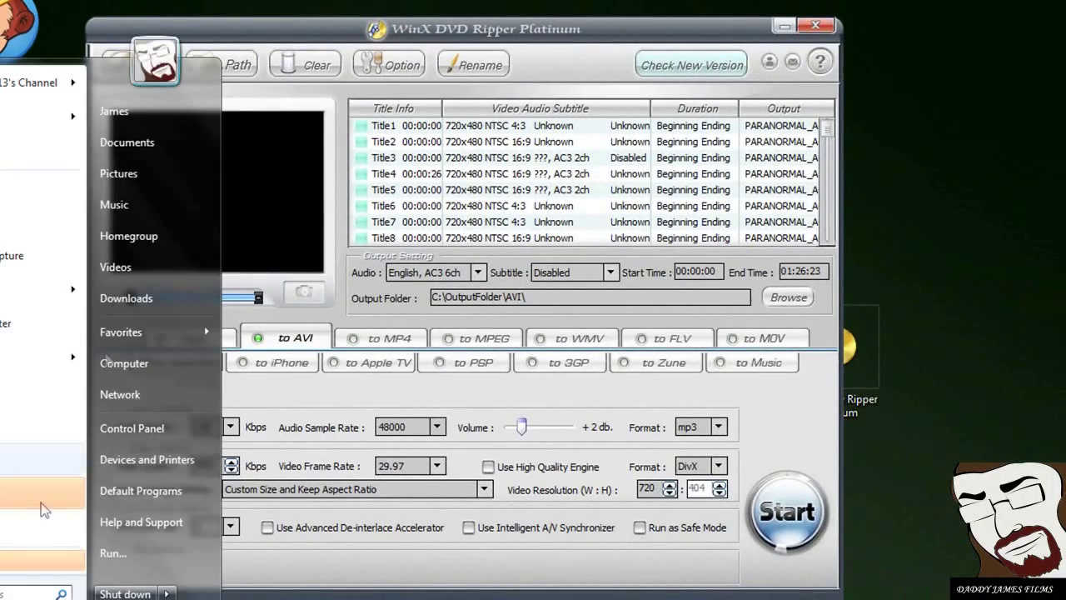
left_click(148, 364)
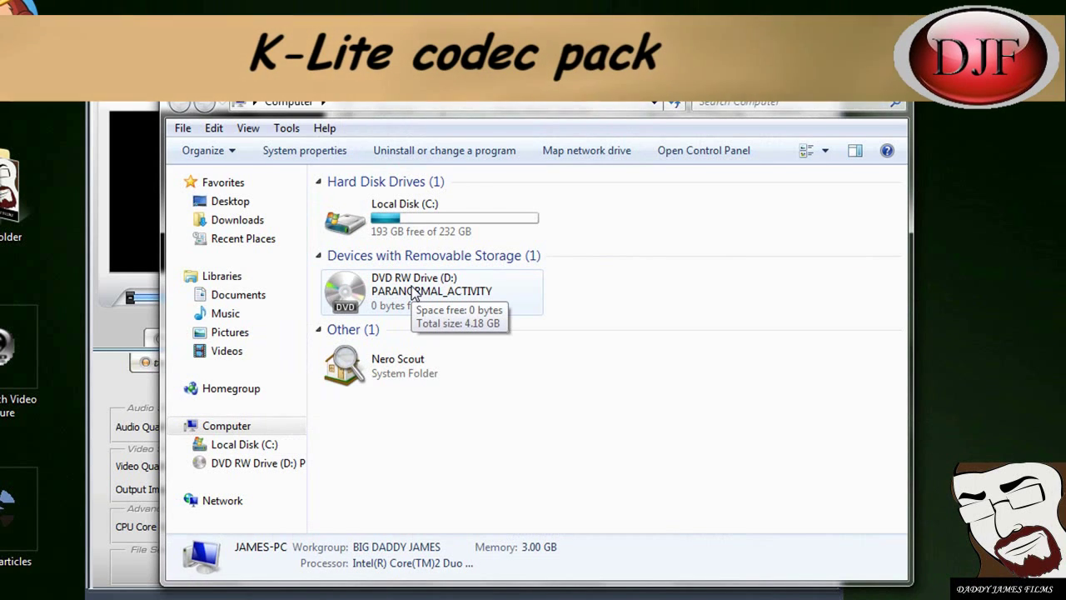
double_click(412, 291)
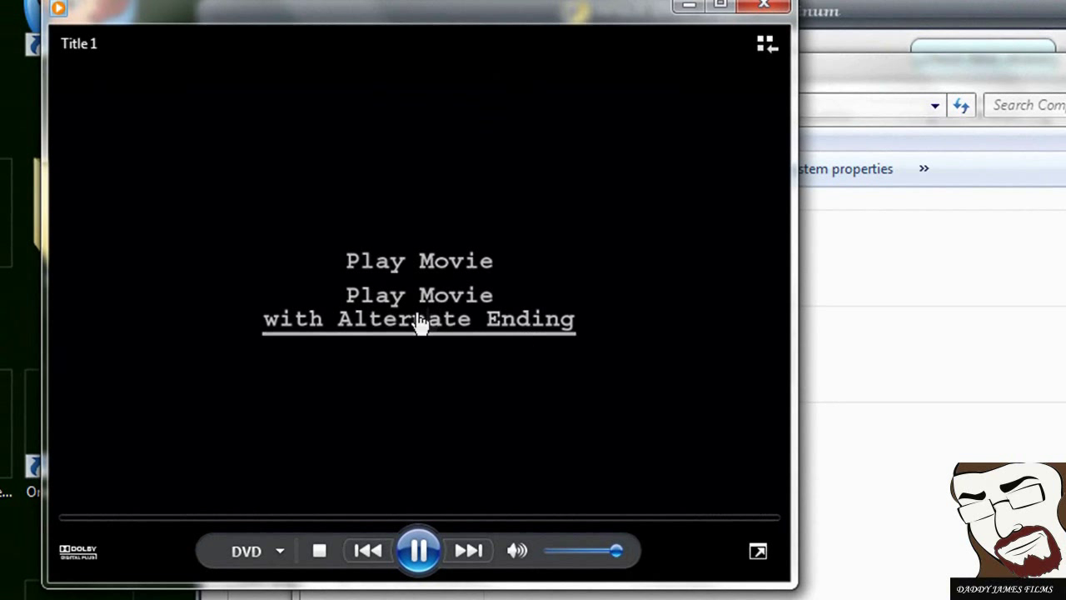
- Start Title 54 playing using the DVD menu's Play Movie option
left_click(433, 273)
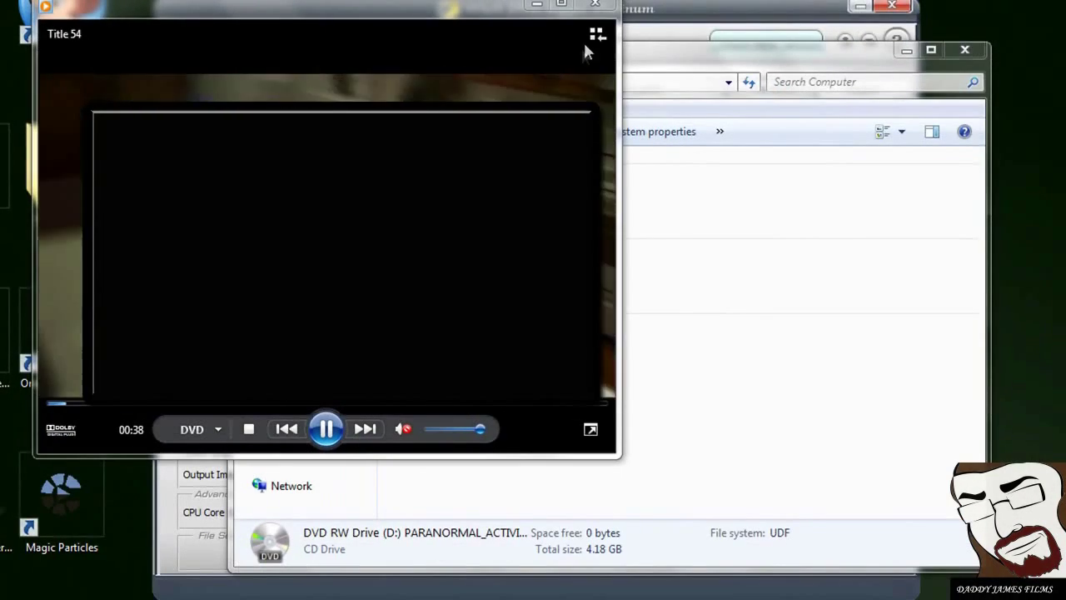
- Close the media player and Explorer, then scroll to the checked Title54 (01:26:23)
left_click(594, 4)
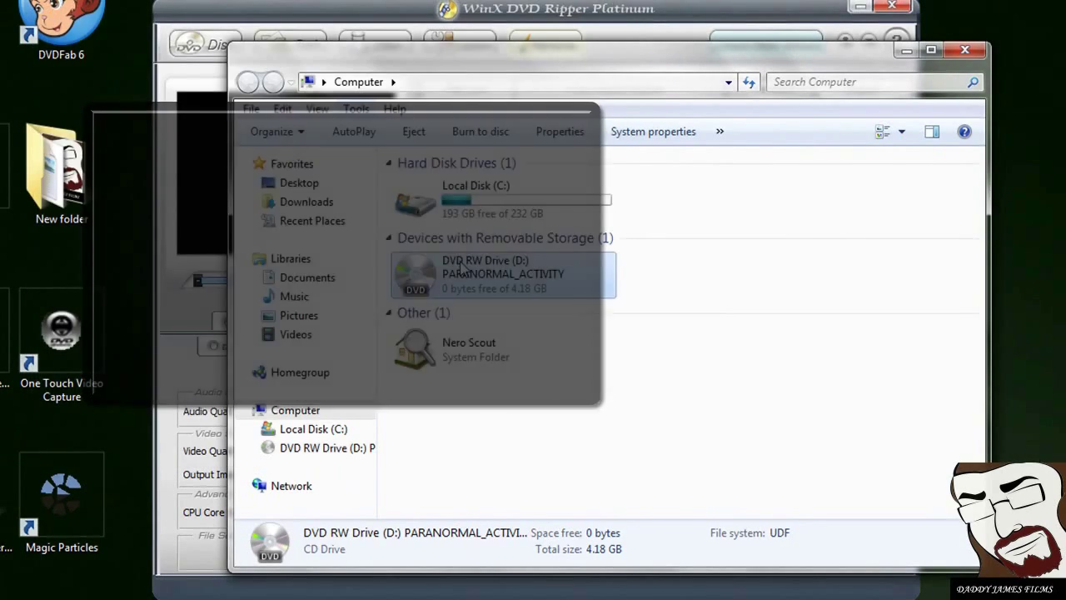
left_click(963, 51)
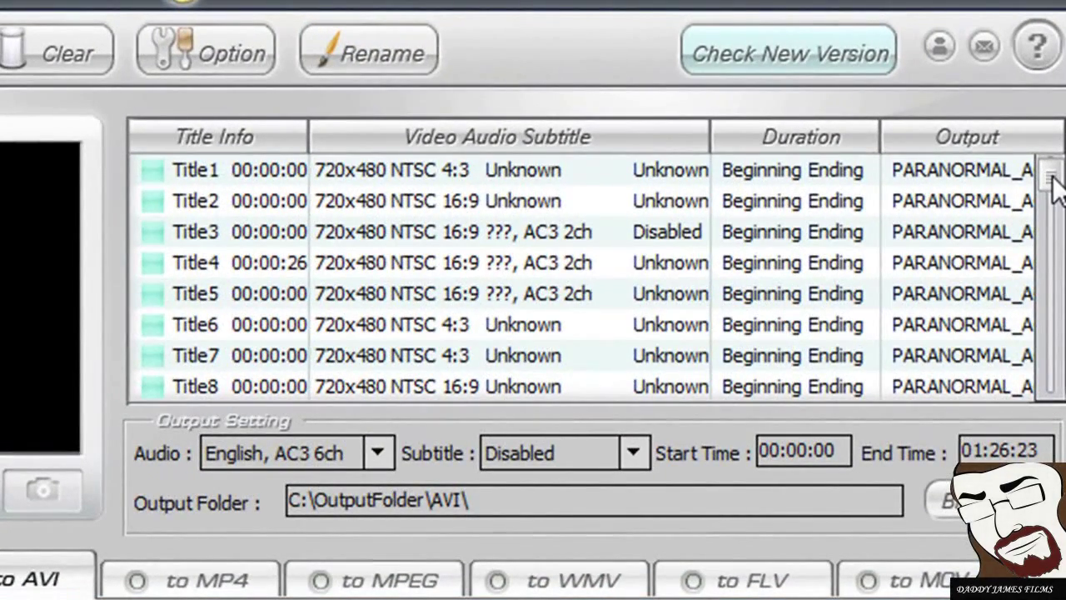
scroll(1053, 181, "down", 13)
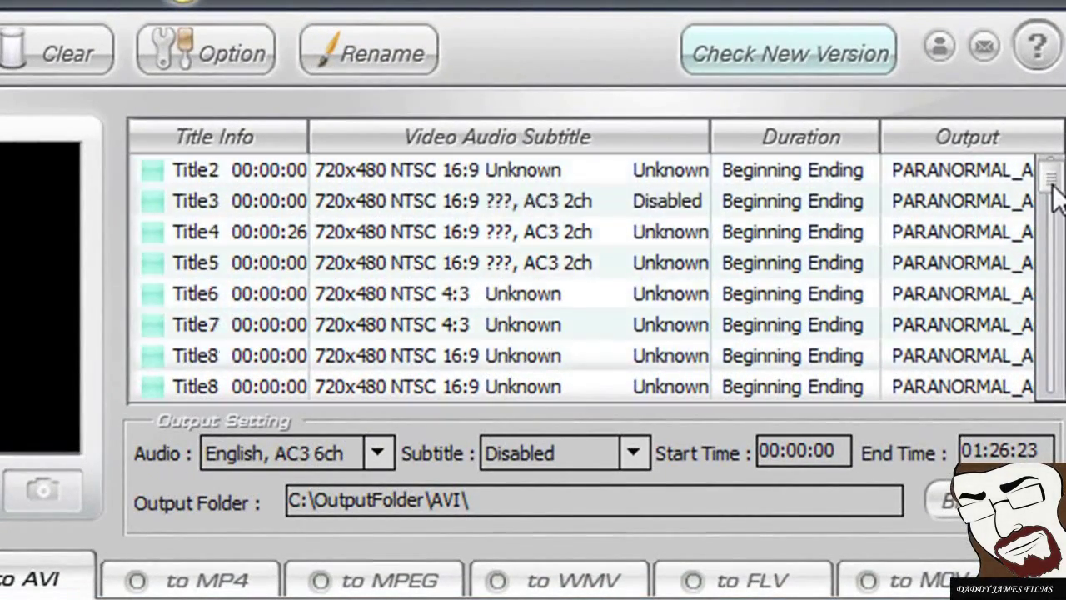
scroll(1054, 300, "down", 3)
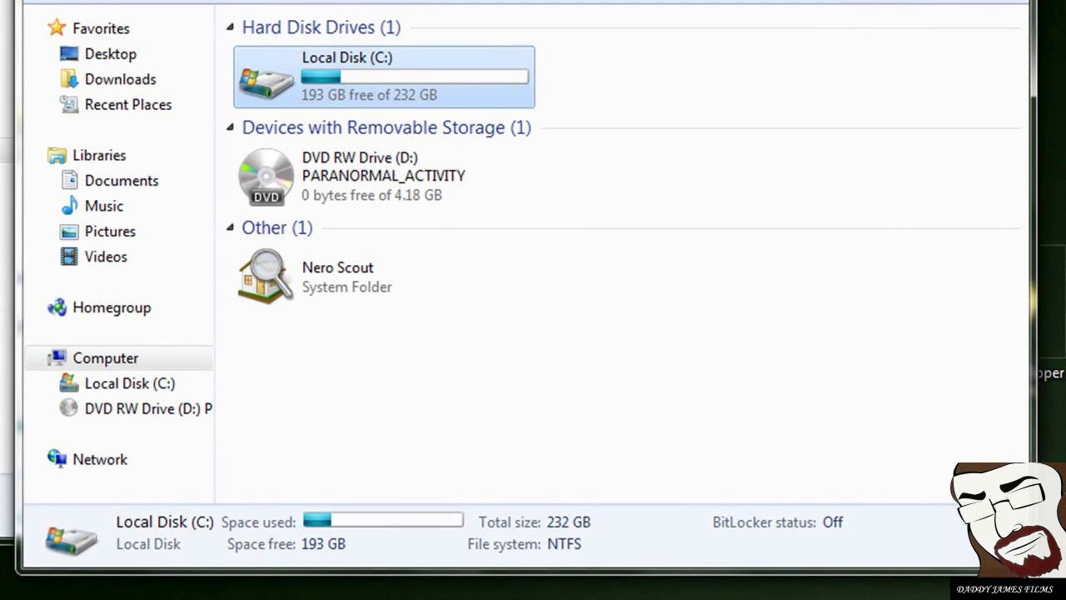
- Browse to C:\OutputFolder\AVI and play the ripped PARANORMAL_ACTIVITY-Title54 video
key("super")
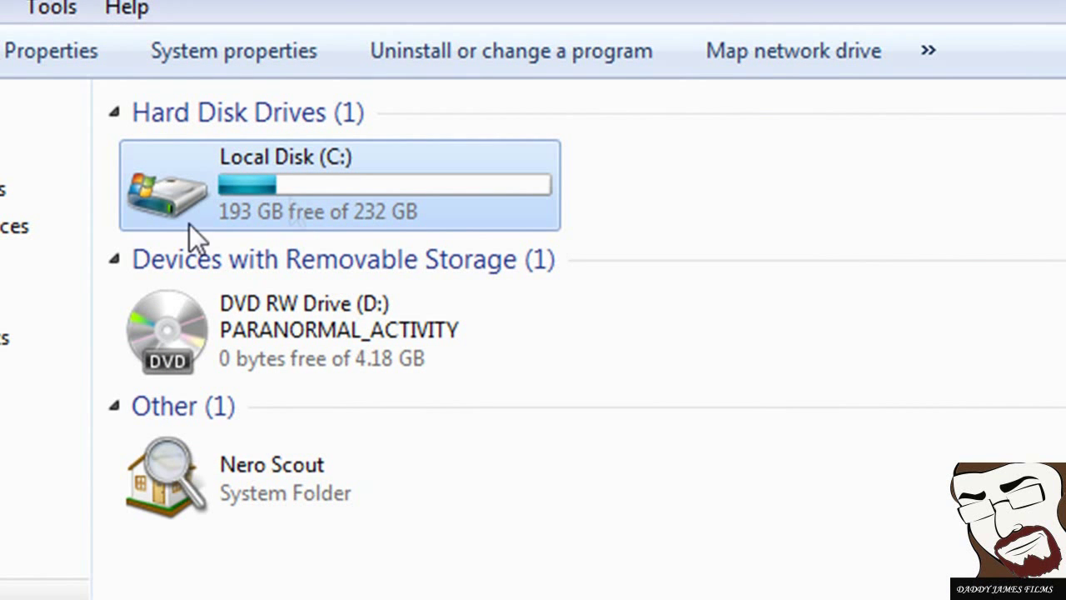
mouse_move(389, 197)
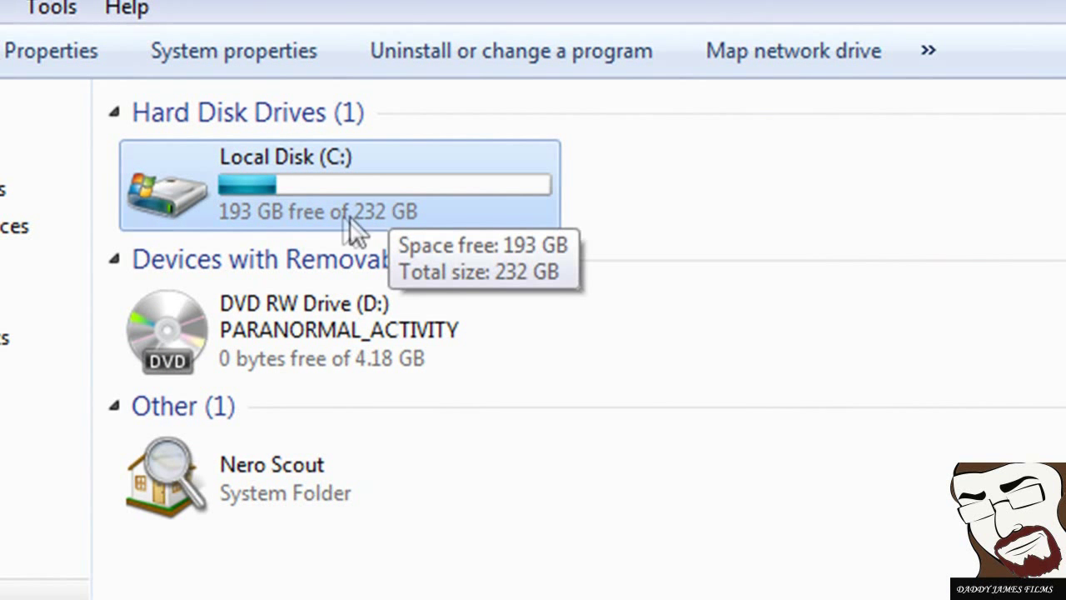
double_click(262, 185)
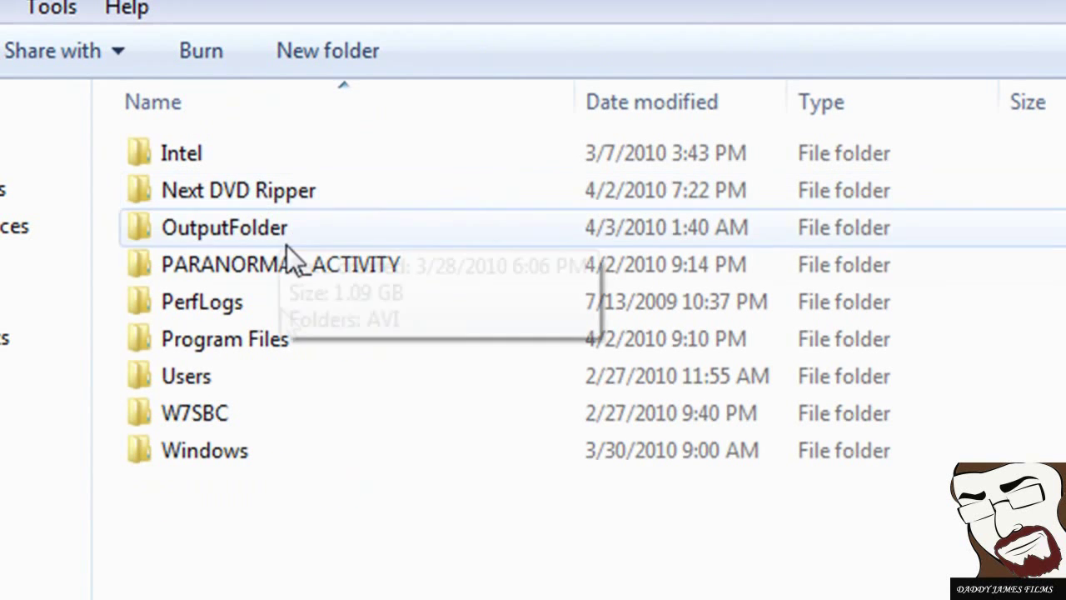
double_click(212, 234)
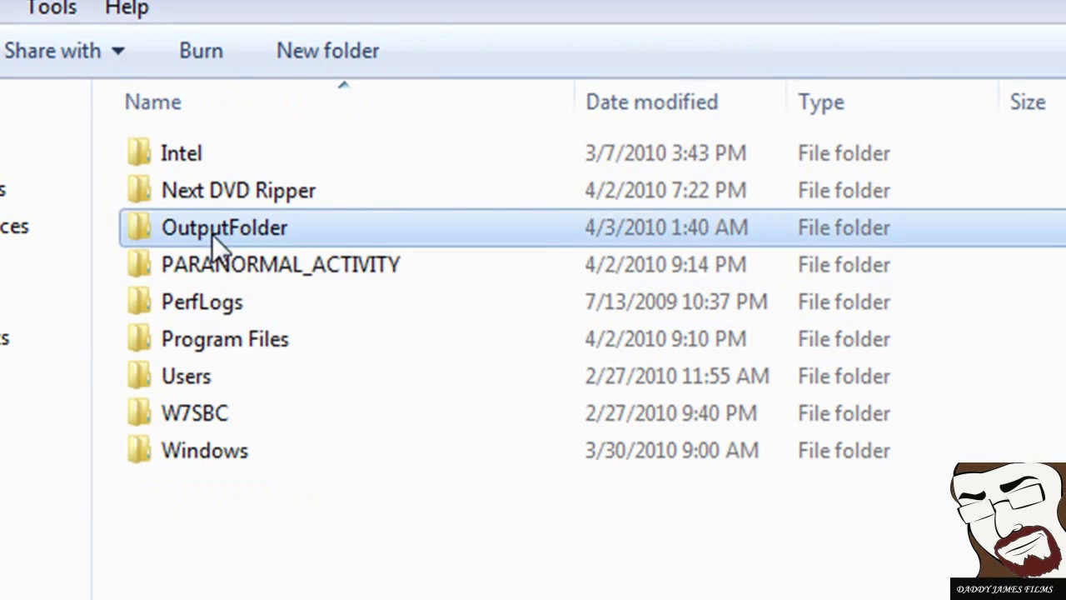
double_click(227, 215)
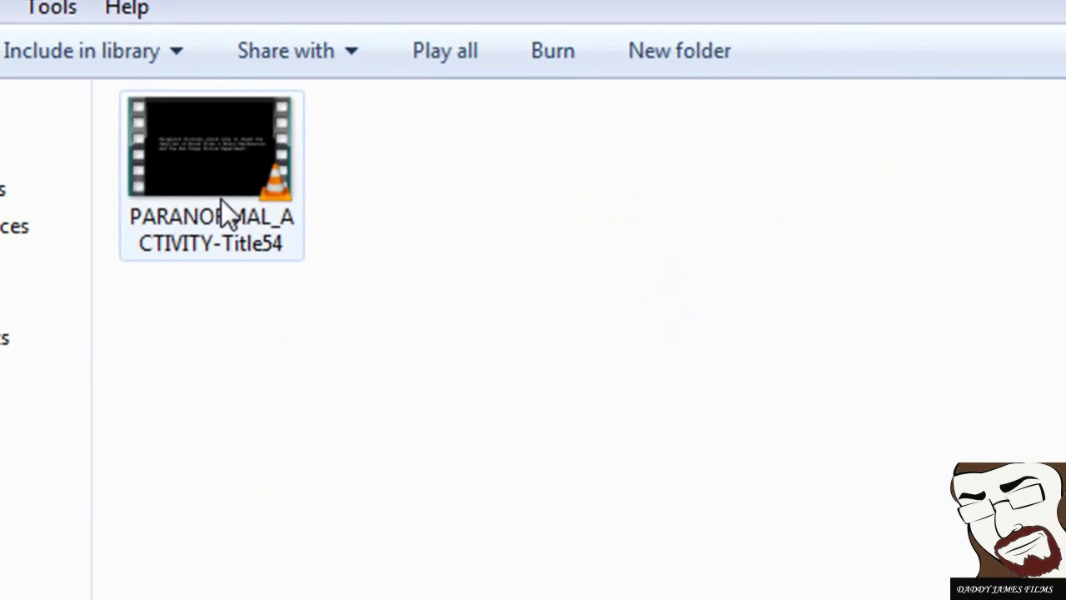
double_click(222, 201)
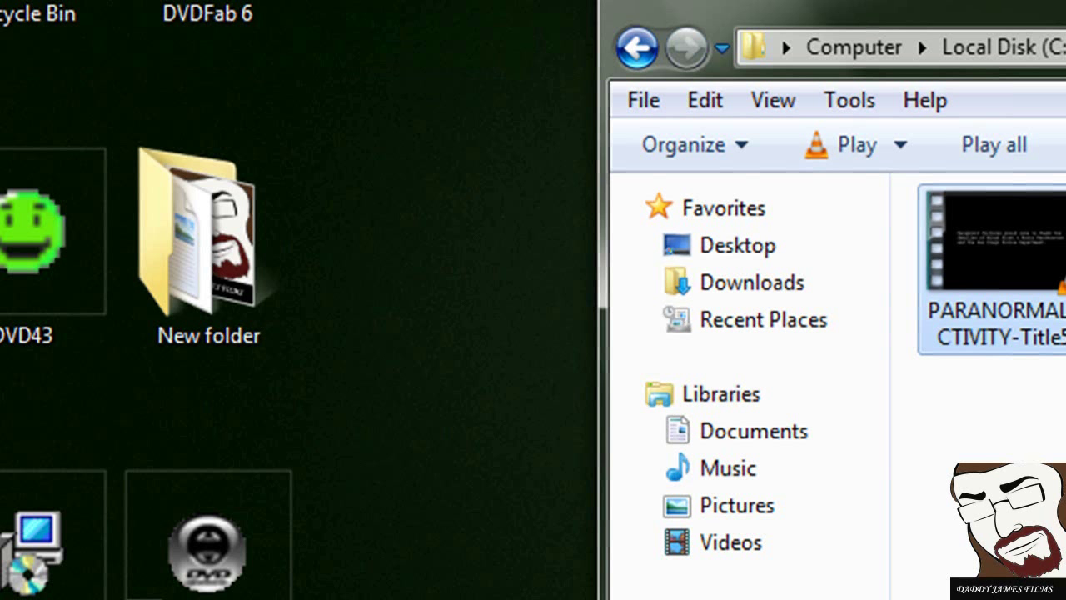
- Move the Explorer window aside, scroll the title list, and exit WinX DVD Ripper Platinum
left_click_drag(917, 37, 899, 154)
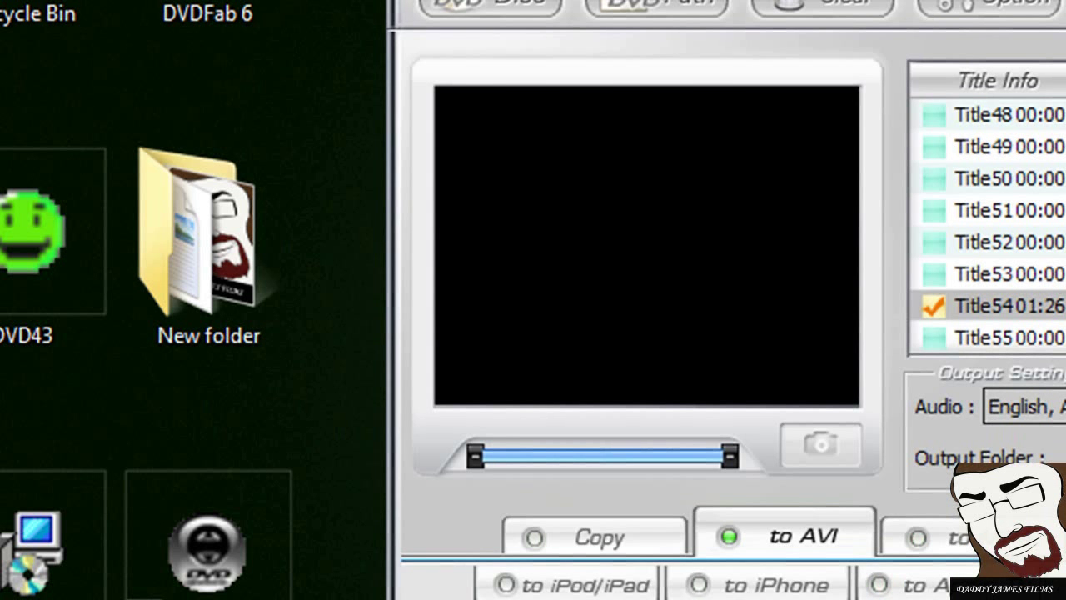
scroll(987, 225, "down", 7)
scroll(987, 225, "up", 20)
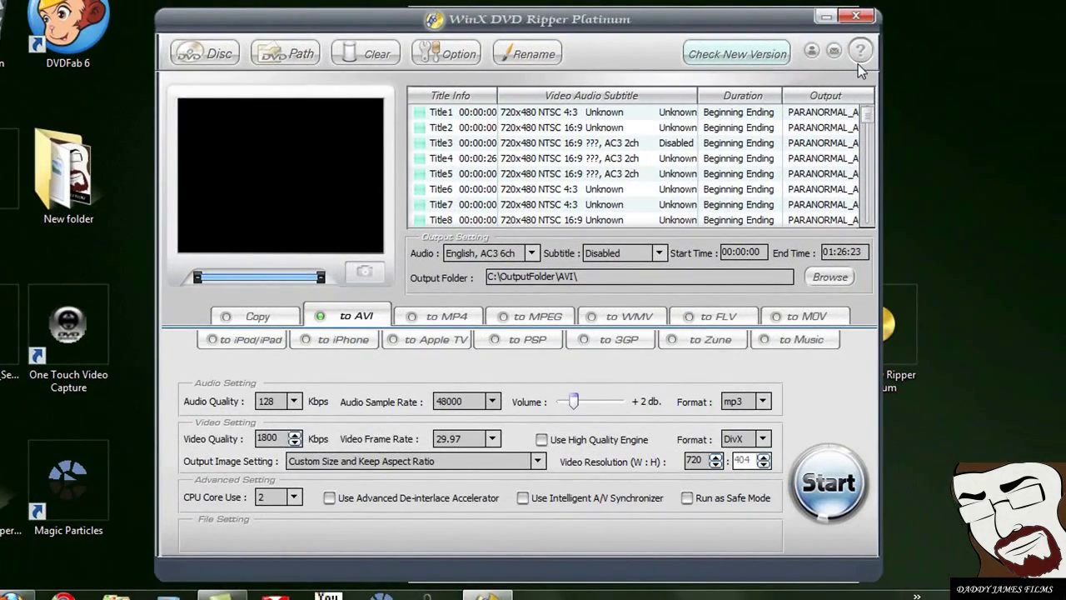
left_click(855, 15)
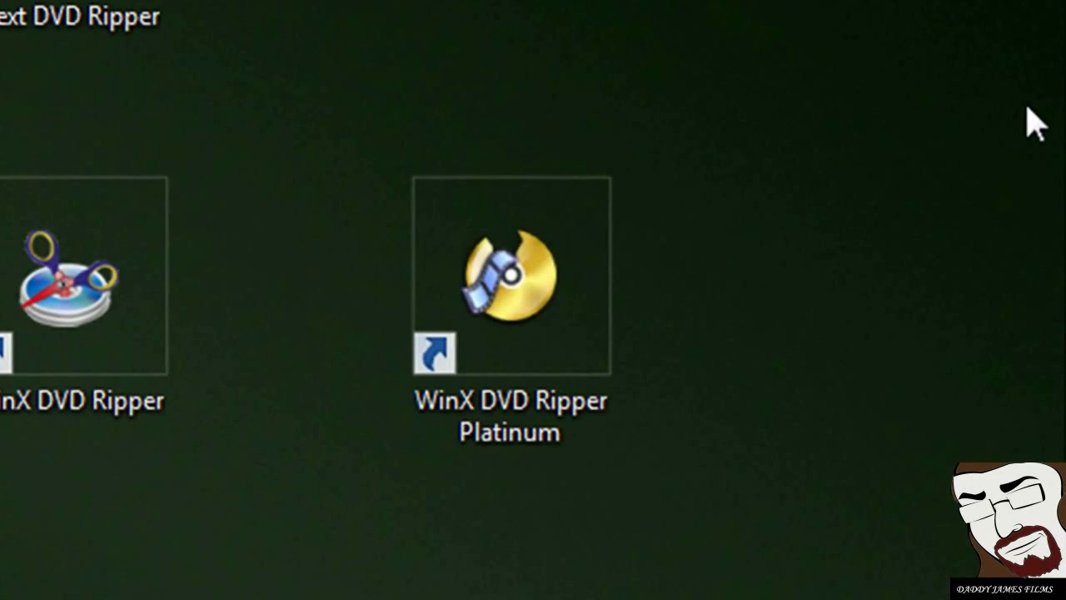